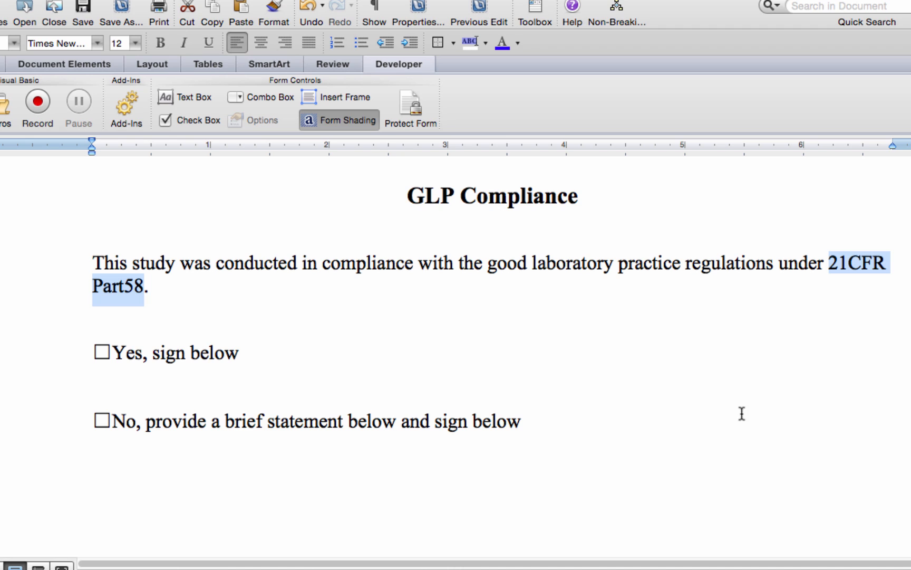
# - Place the insertion point directly after "21CFR" in the GLP Compliance sentence
pyautogui.click(886, 264)
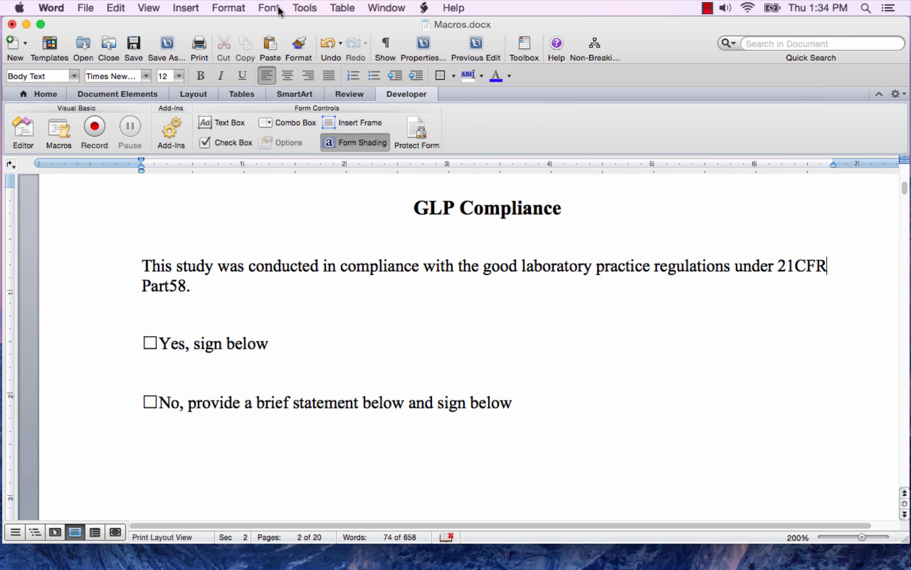
pyautogui.click(305, 8)
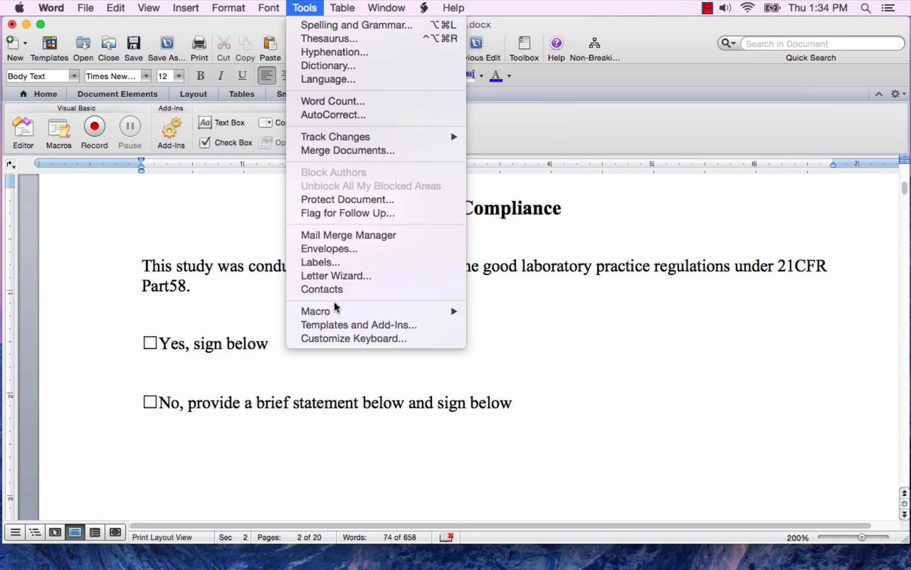
pyautogui.moveTo(338, 312)
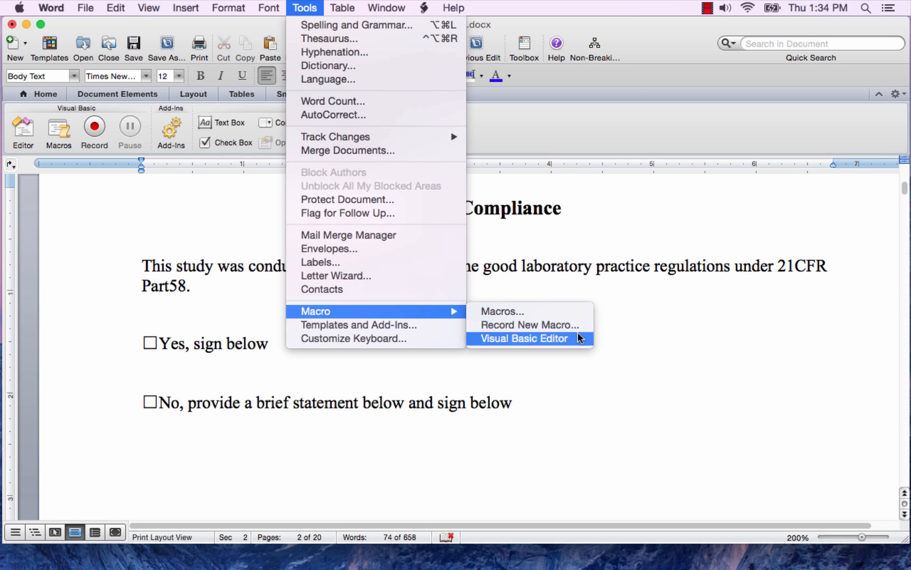
pyautogui.click(558, 322)
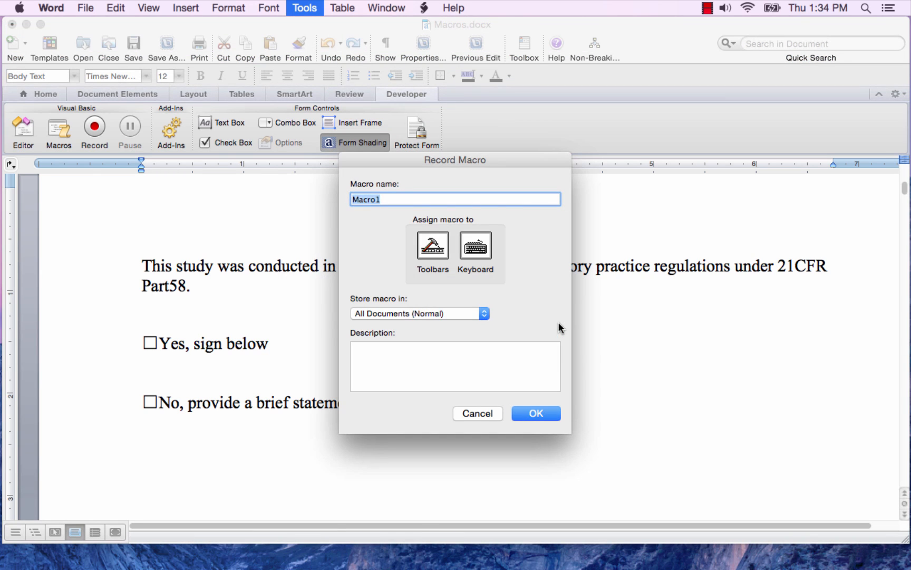
pyautogui.click(482, 410)
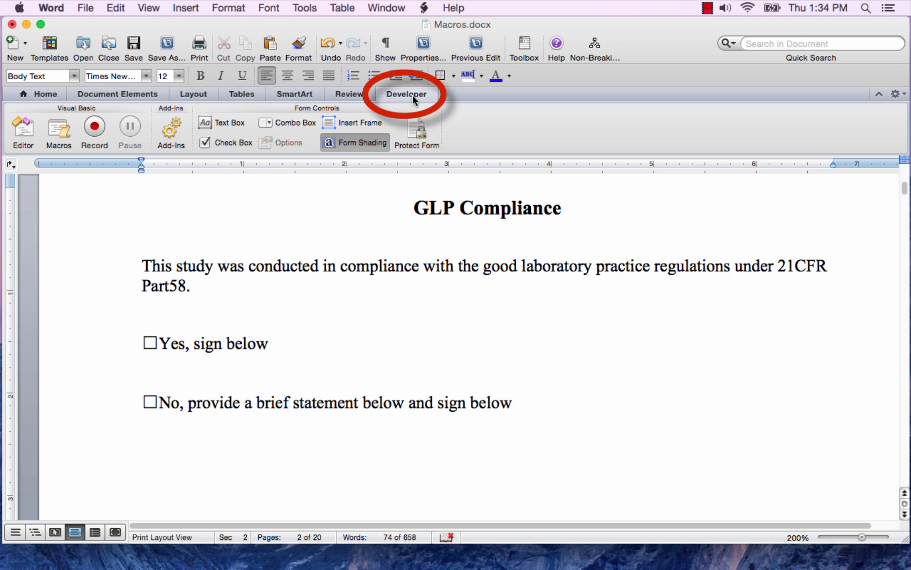
# - Start recording a macro named NonBreakingSpace, stored in All Documents (Normal)
pyautogui.click(95, 126)
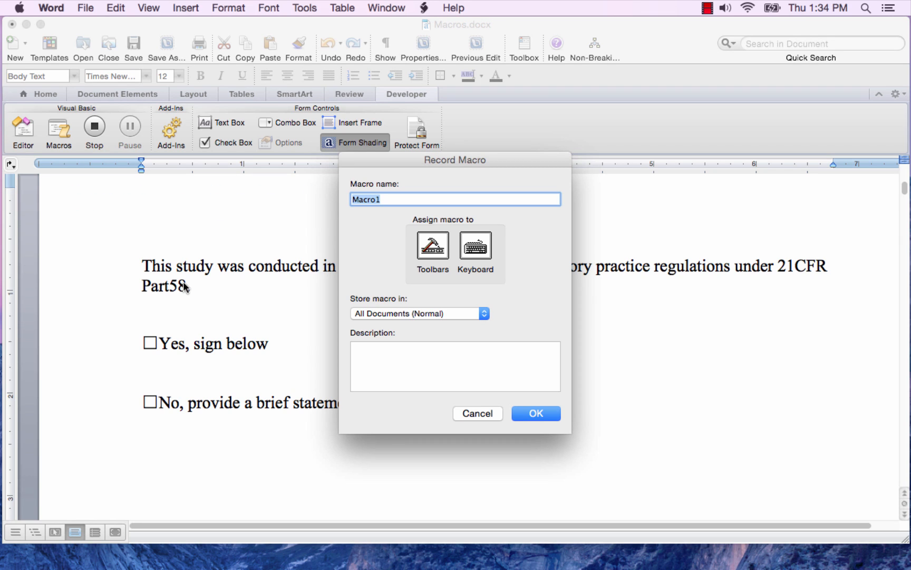
pyautogui.write('NonBreakingSpace')
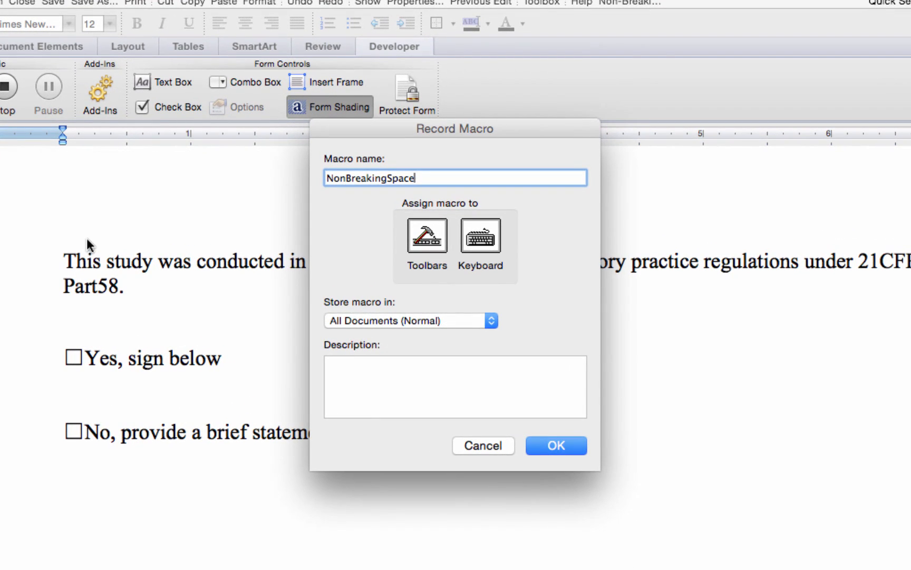
pyautogui.click(491, 320)
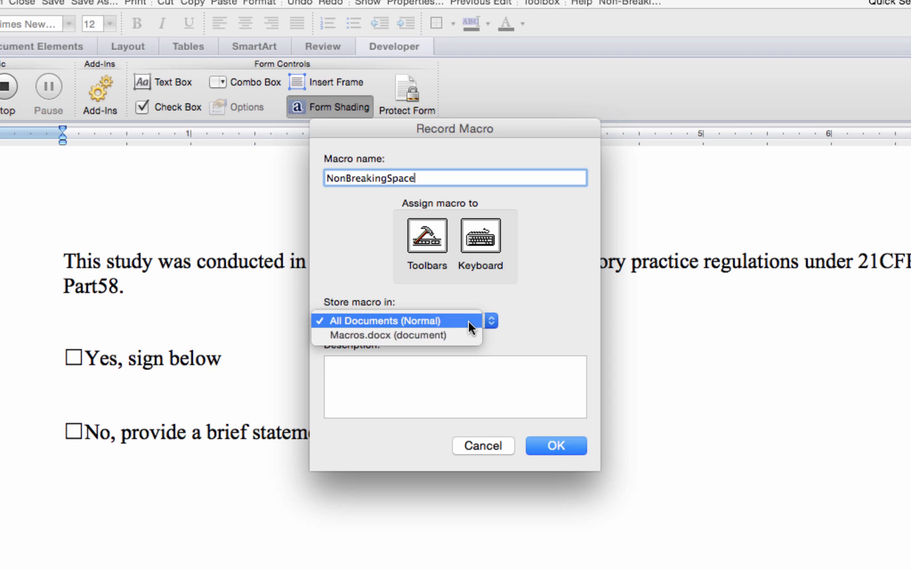
pyautogui.click(469, 321)
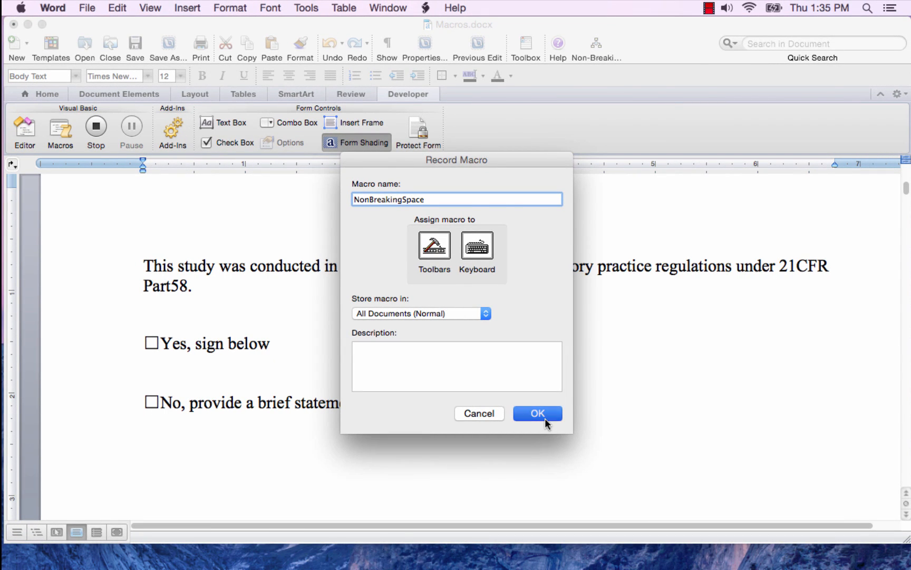
pyautogui.click(545, 418)
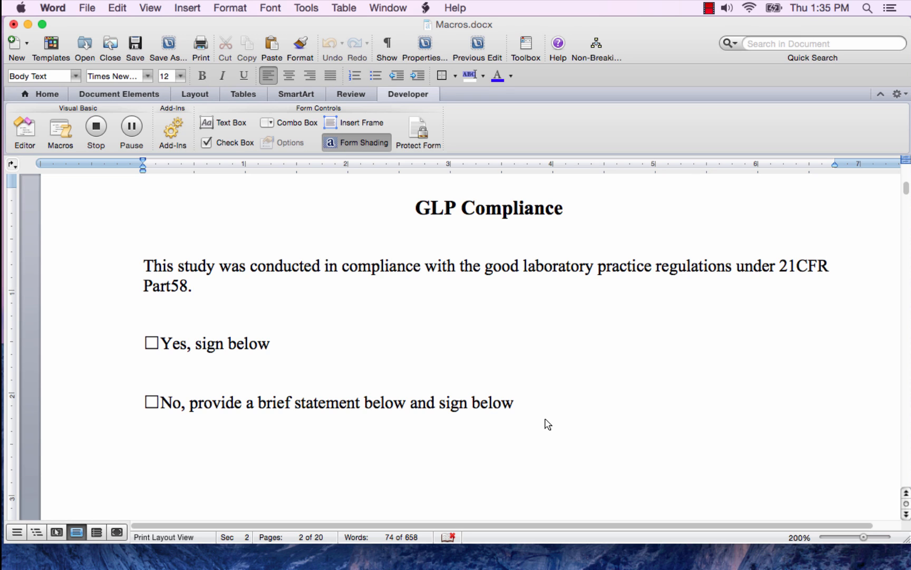
# - Record replacing the regular space between "21CFR" and "Part58" with a non-breaking space, and stop the macro recording
pyautogui.hotkey('alt', 'shift')
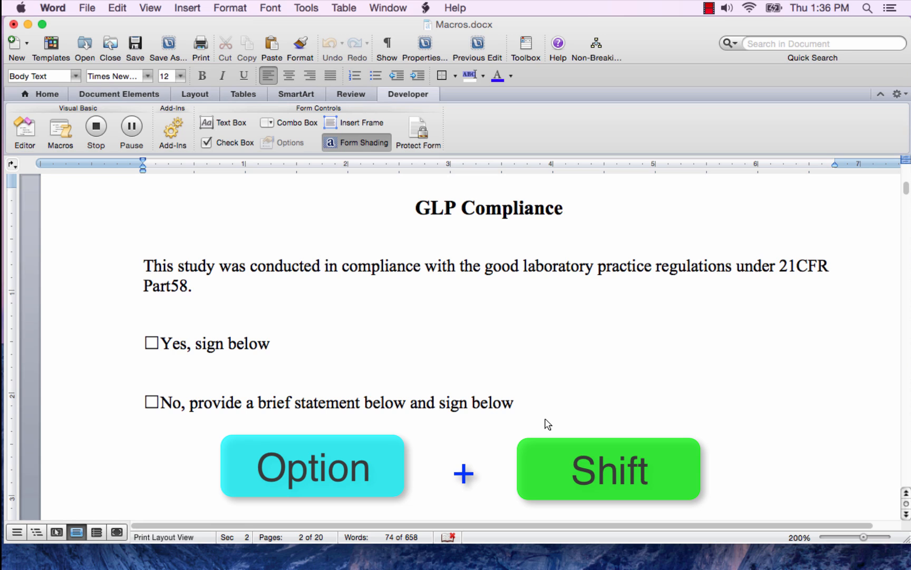
pyautogui.press('space')
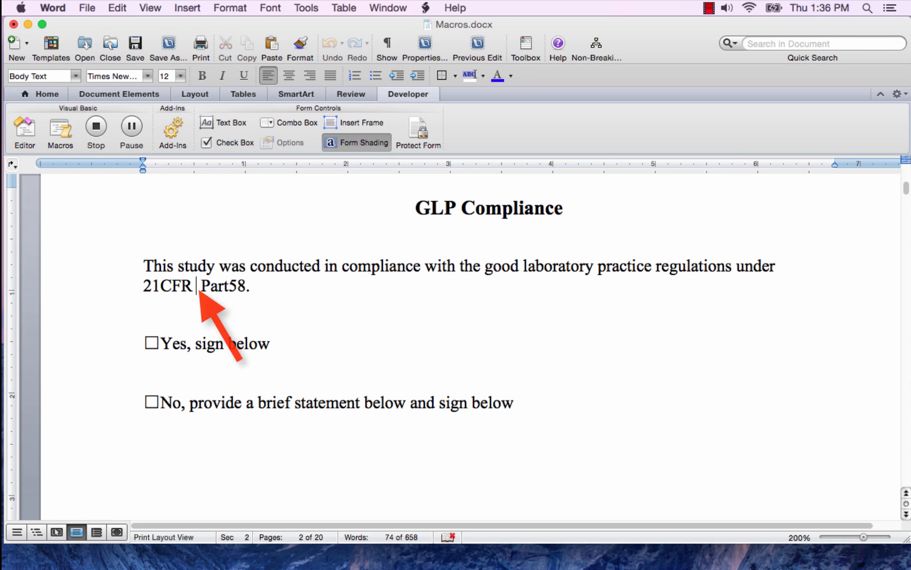
pyautogui.press('Right')
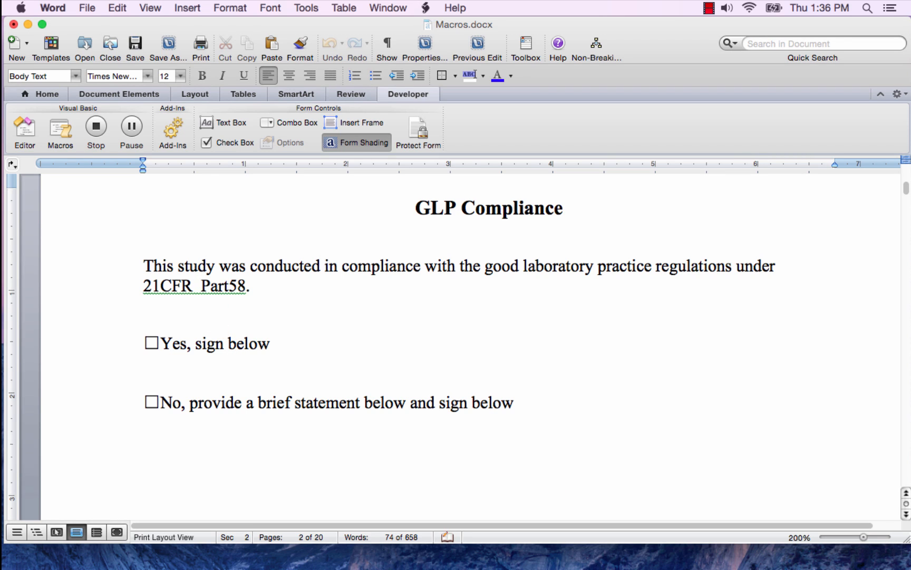
pyautogui.press('BackSpace')
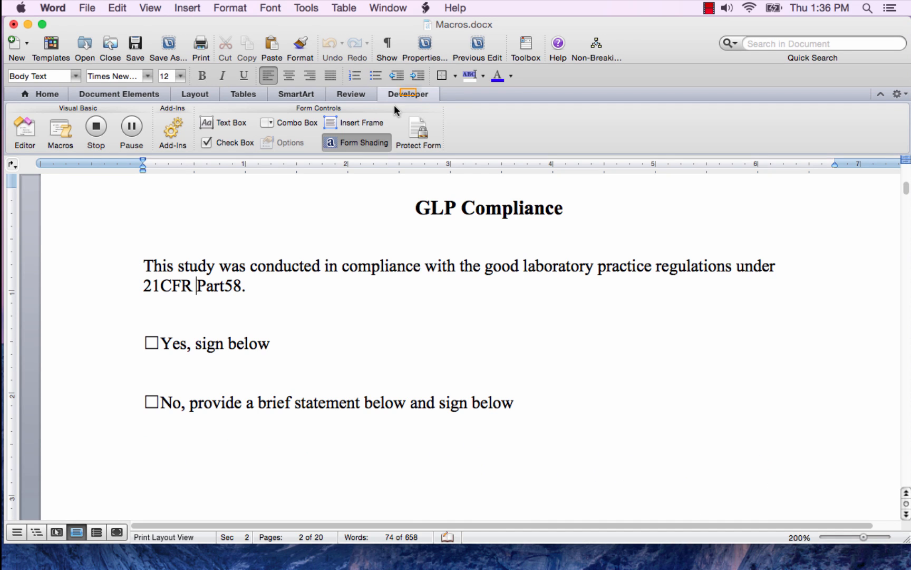
pyautogui.click(97, 130)
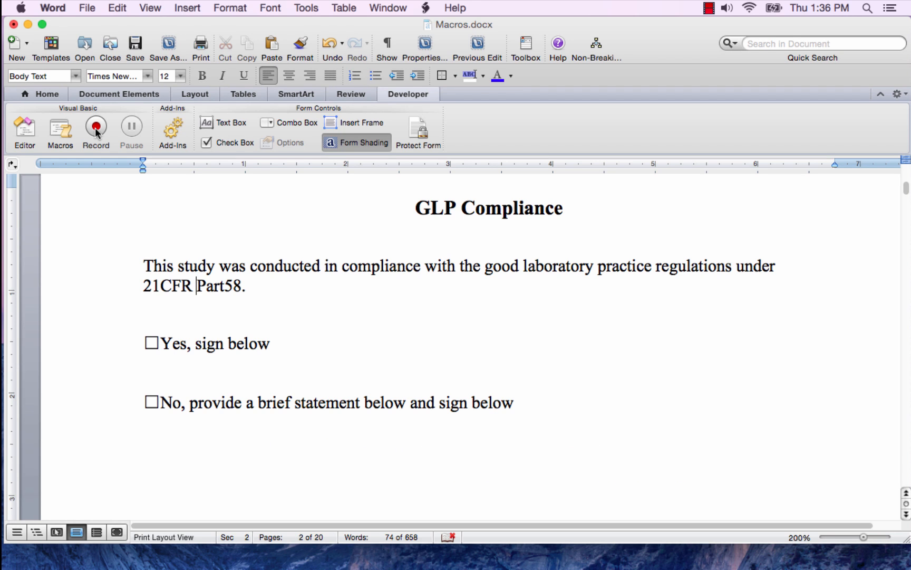
# - Locate the NonBreakingSpace macro in the list of available macros and leave the list
pyautogui.click(63, 131)
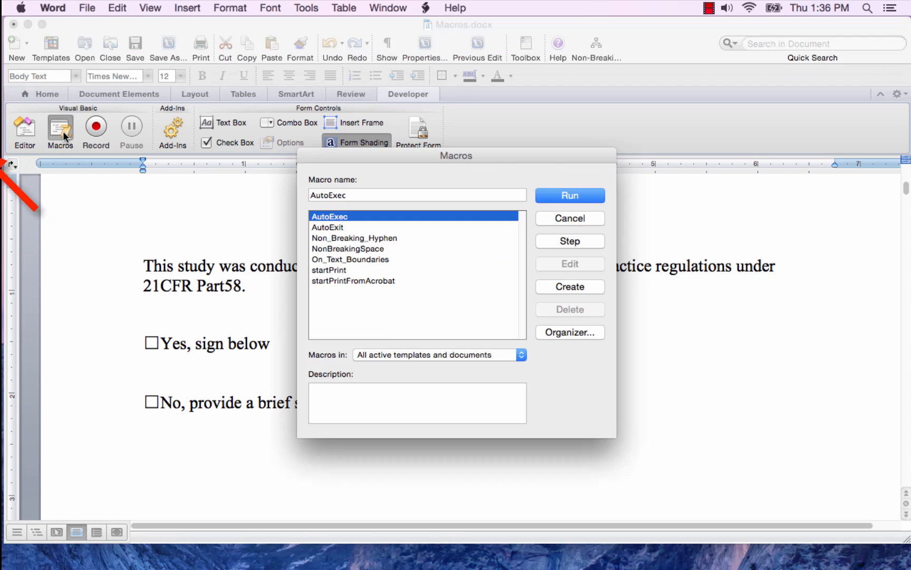
pyautogui.click(375, 249)
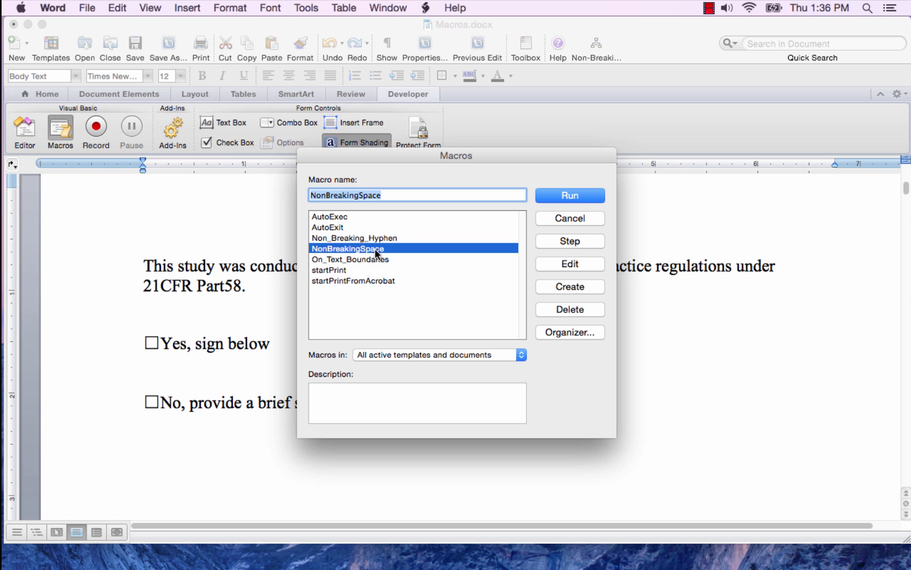
pyautogui.click(575, 196)
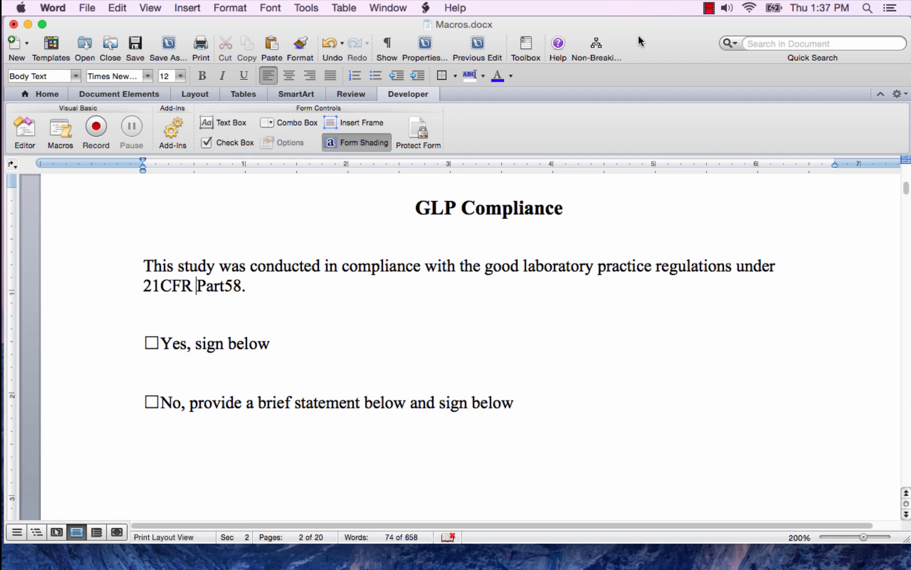
# - Customize the standard toolbar by adding the Normal.NewMacros.NonBreakingSpace macro command after the existing macro command
pyautogui.rightClick(639, 36)
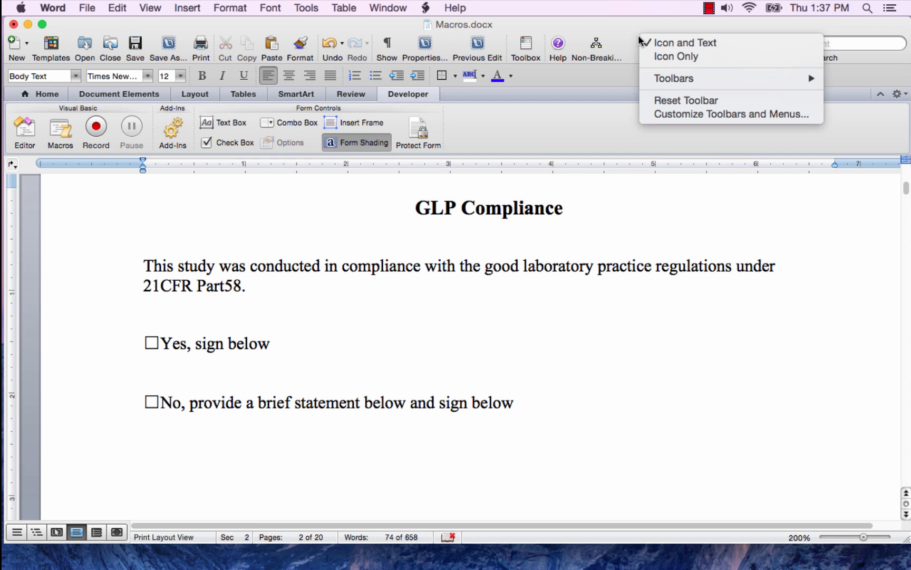
pyautogui.click(674, 114)
pyautogui.click(316, 163)
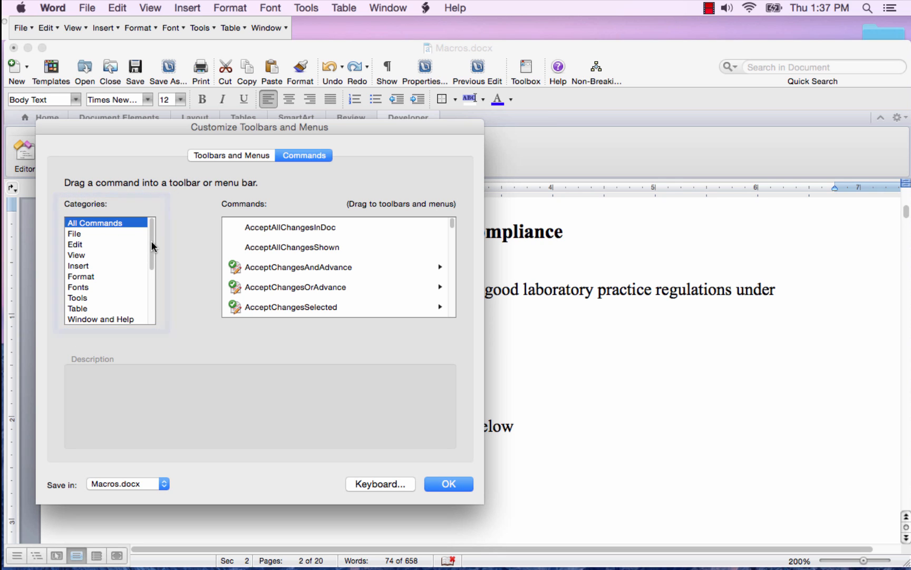
pyautogui.moveTo(152, 241); pyautogui.dragTo(150, 295)
pyautogui.click(83, 277)
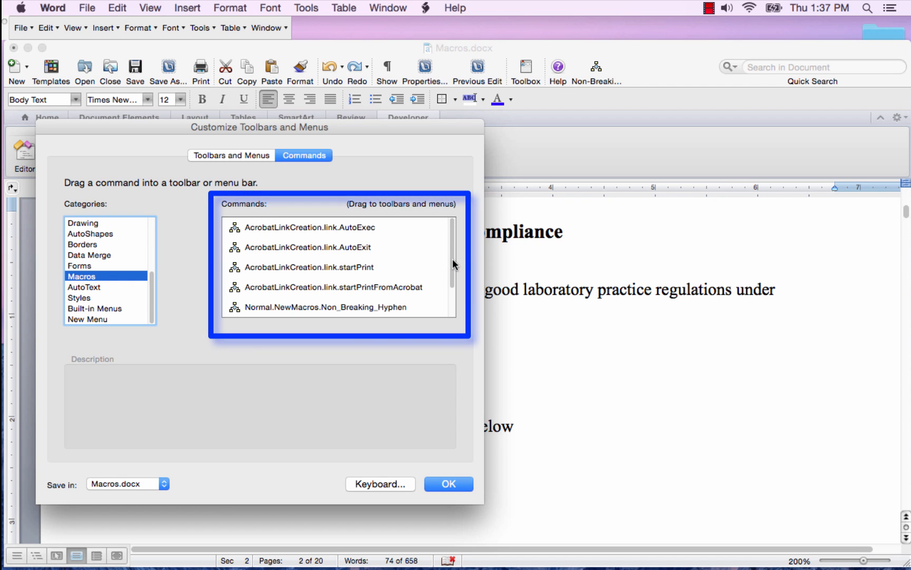
pyautogui.scroll(-2, 454, 280)
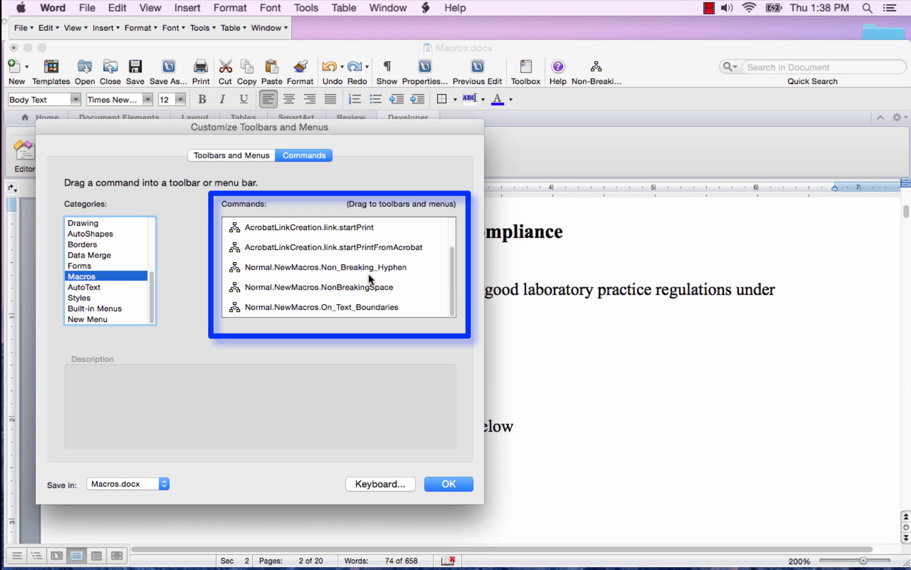
pyautogui.click(328, 287)
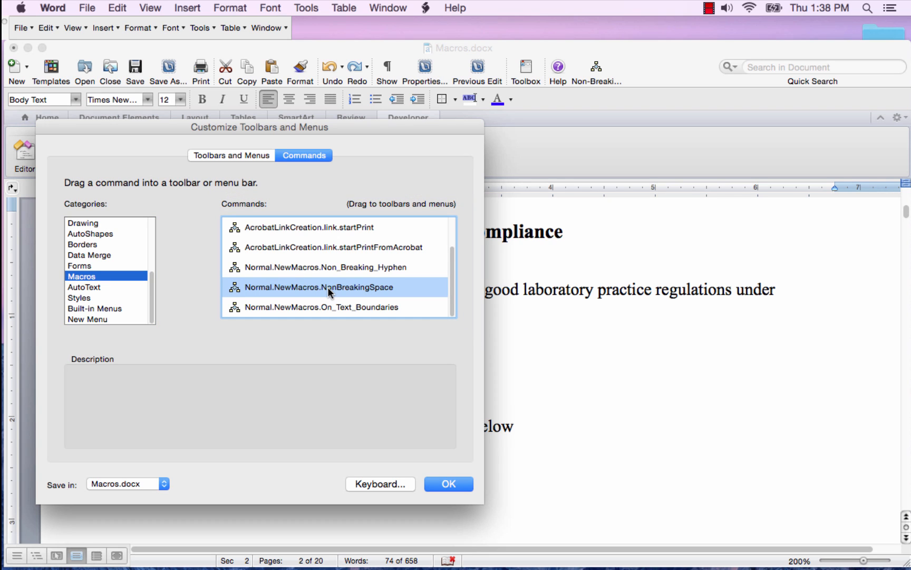
pyautogui.moveTo(328, 287)
pyautogui.mouseDown()
pyautogui.moveTo(527, 174)
pyautogui.moveTo(671, 71)
pyautogui.mouseUp()
pyautogui.click(447, 485)
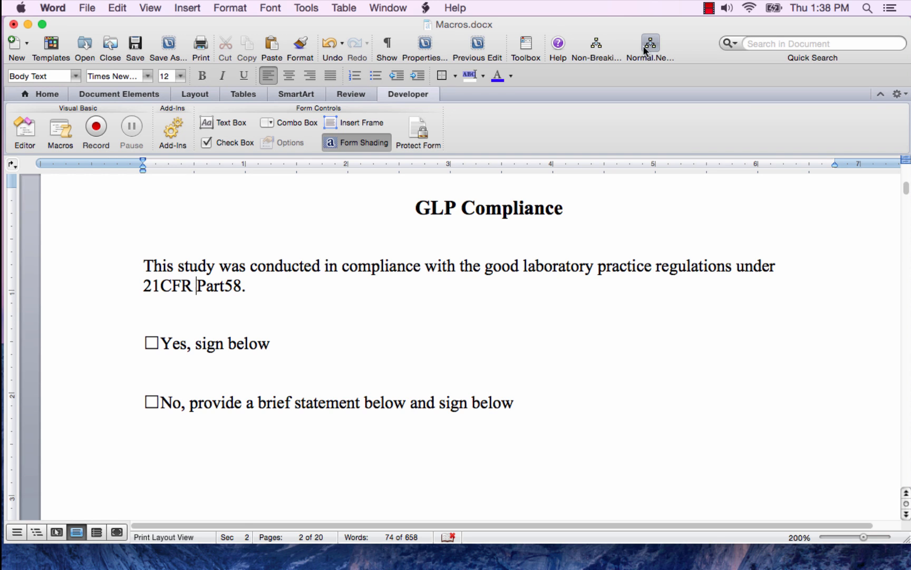
# - Rename the newly added toolbar macro command to "Non-Breaking Space" in its command properties
pyautogui.rightClick(648, 47)
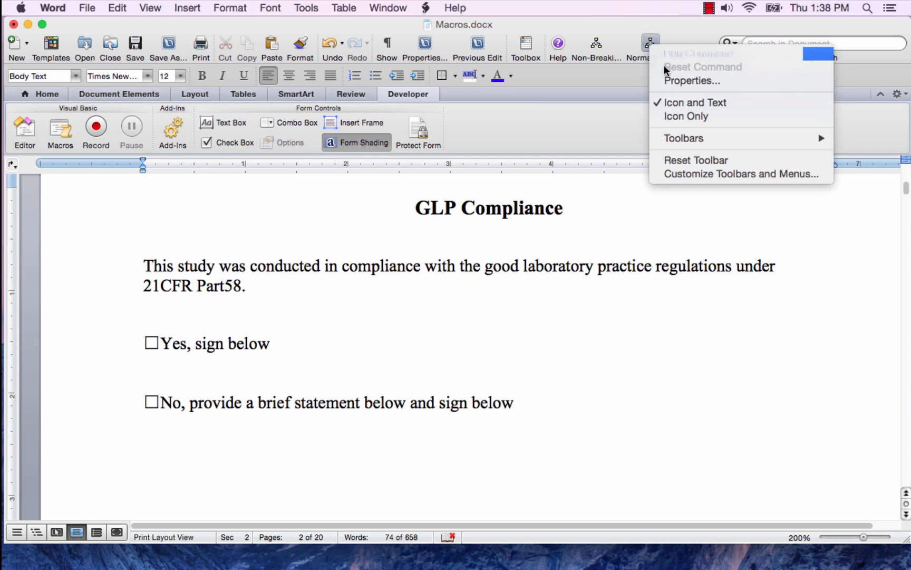
pyautogui.click(680, 81)
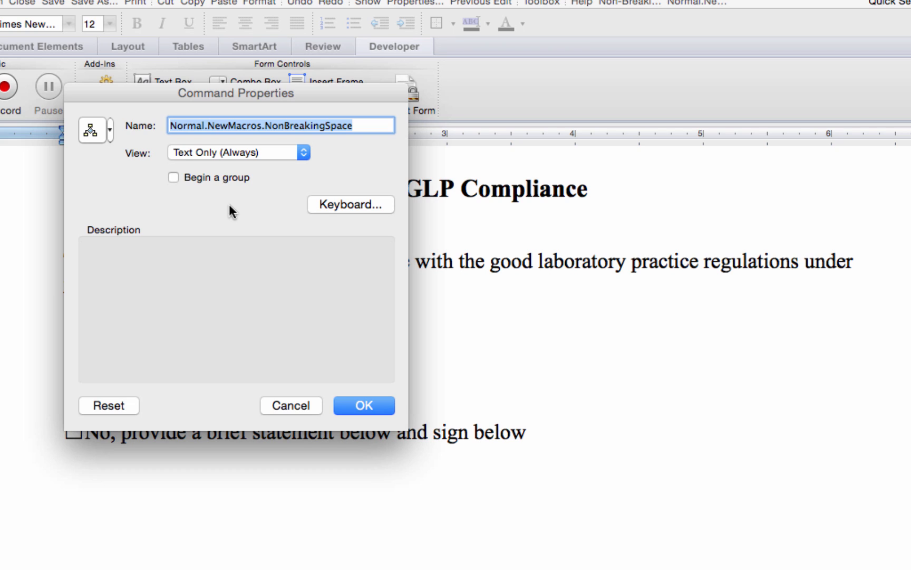
pyautogui.click(254, 126)
pyautogui.moveTo(264, 125); pyautogui.dragTo(176, 127)
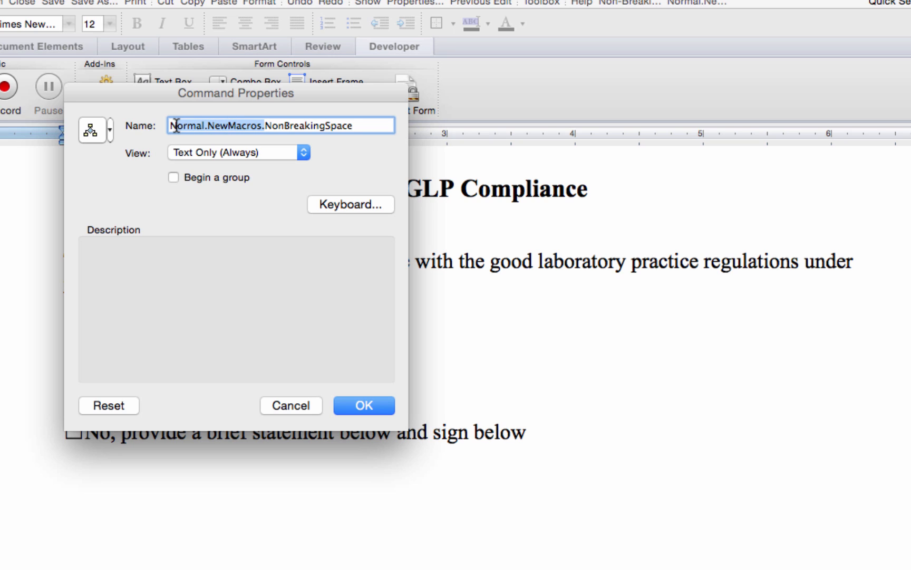
pyautogui.press('BackSpace')
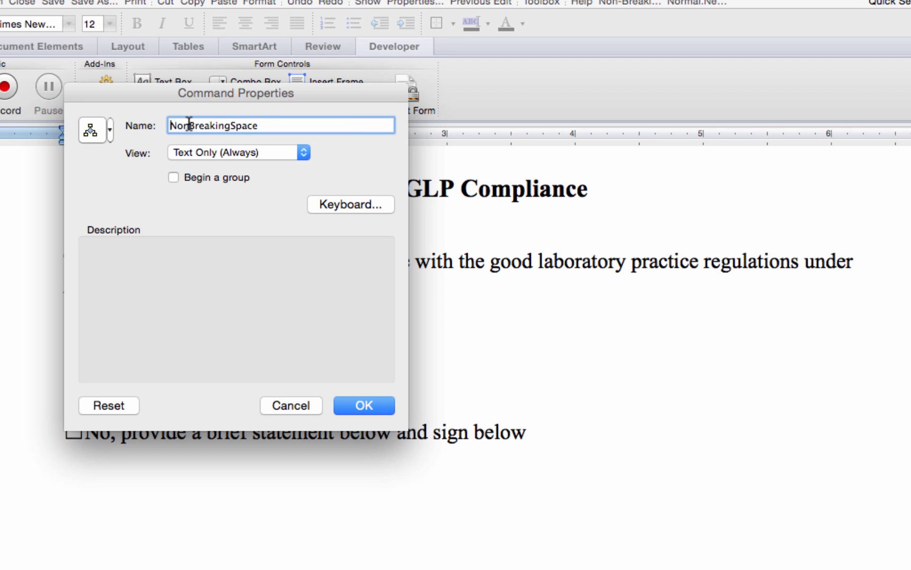
pyautogui.click(189, 126)
pyautogui.write('-')
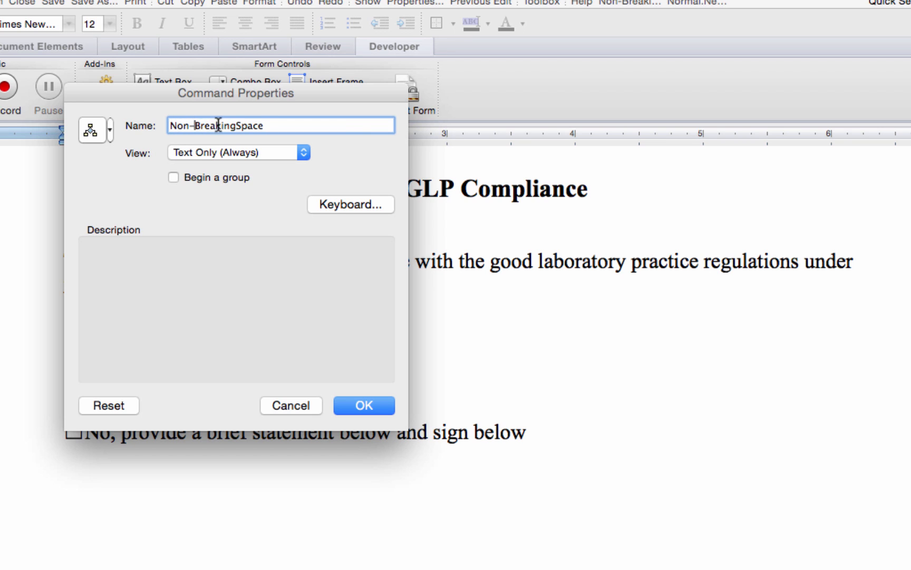
pyautogui.click(236, 125)
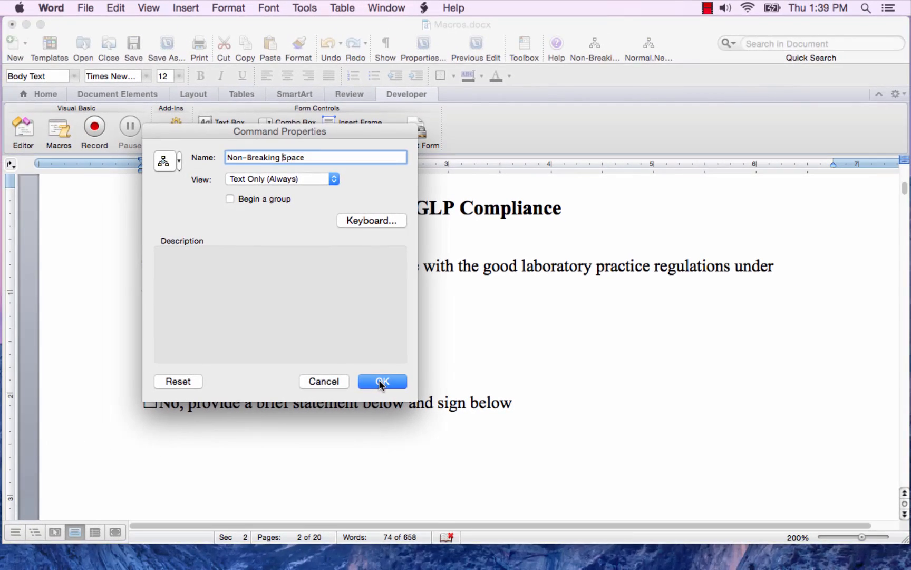
pyautogui.click(375, 391)
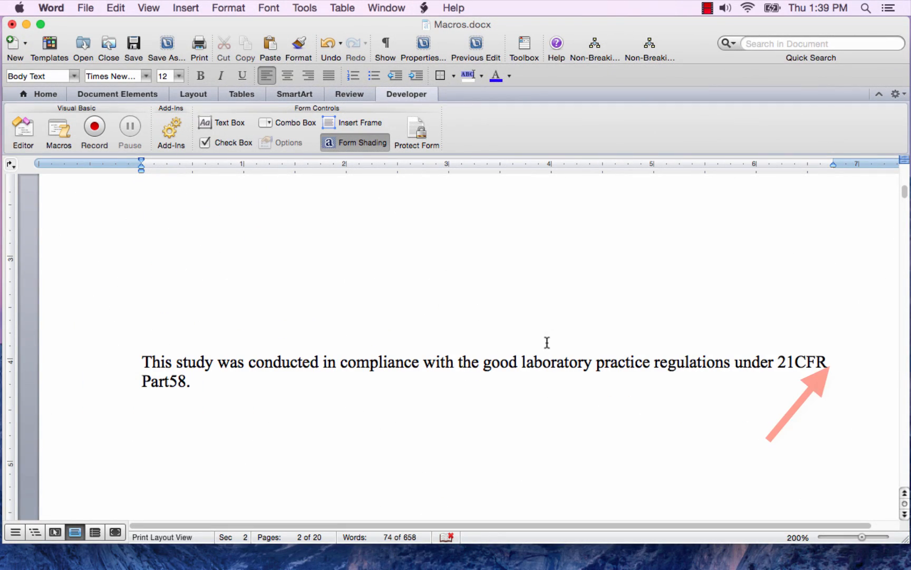
# - Run the new toolbar macro after "21CFR" in the second copy of the sentence to make its space non-breaking
pyautogui.click(829, 371)
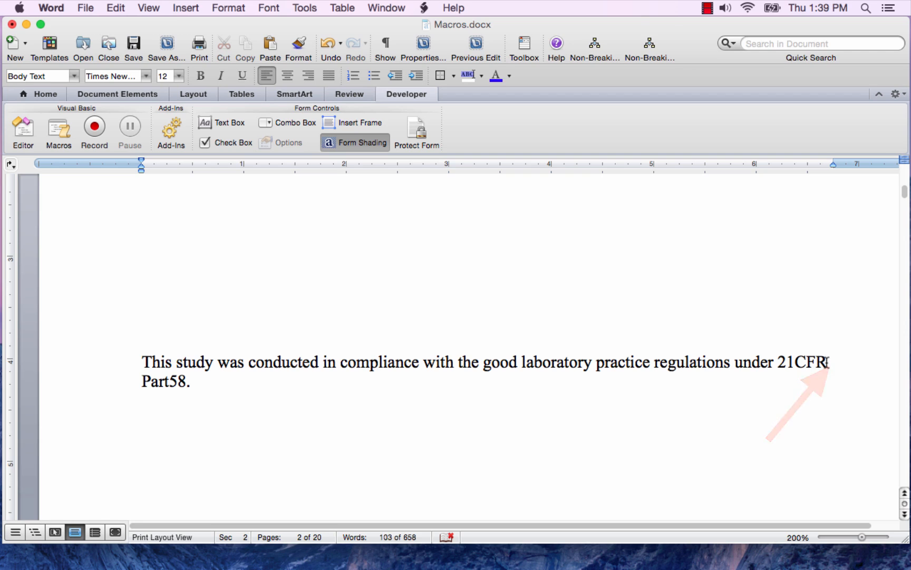
pyautogui.click(649, 45)
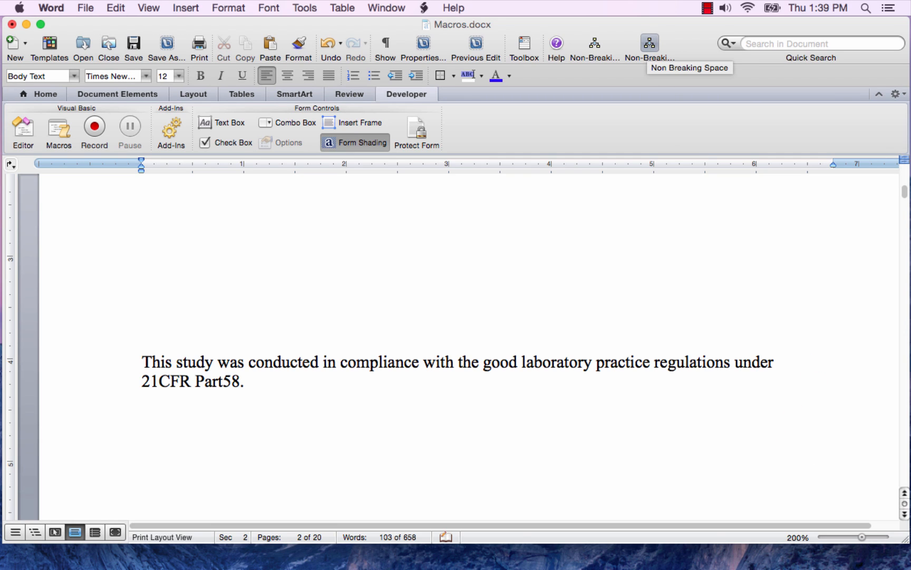